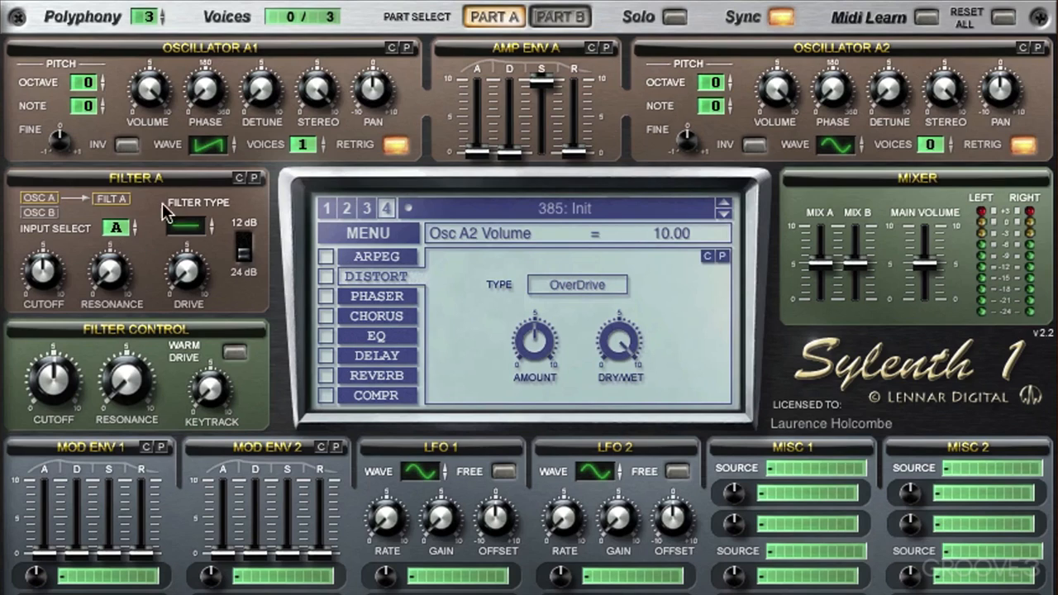
- Switch between Part A and Part B to compare their oscillator sections, ending on Part A
{"action": "left_click", "coordinate": [561, 17]}
{"action": "left_click", "coordinate": [509, 18]}
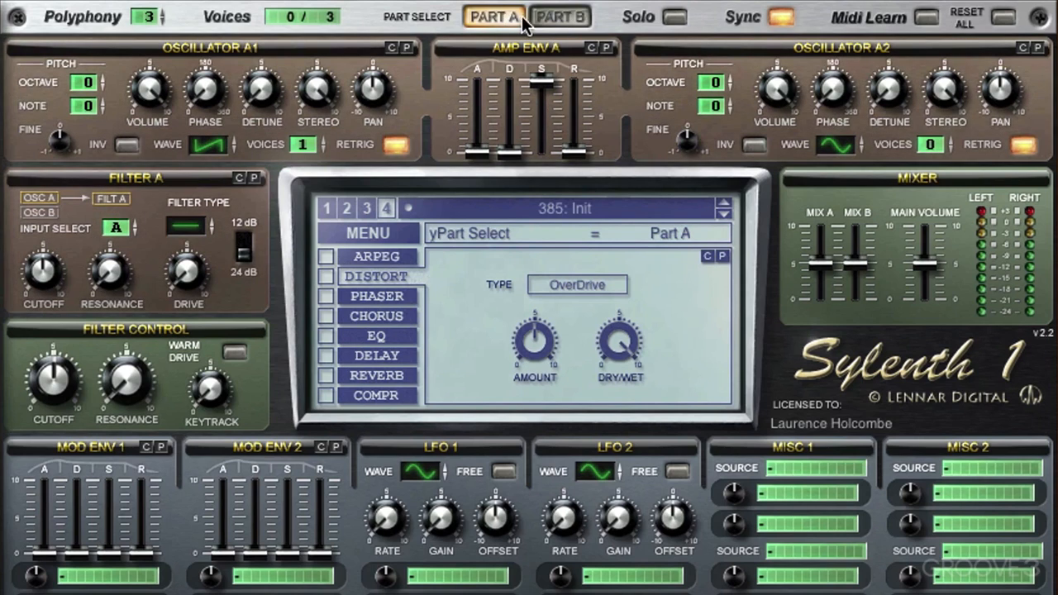
{"action": "left_click", "coordinate": [562, 18]}
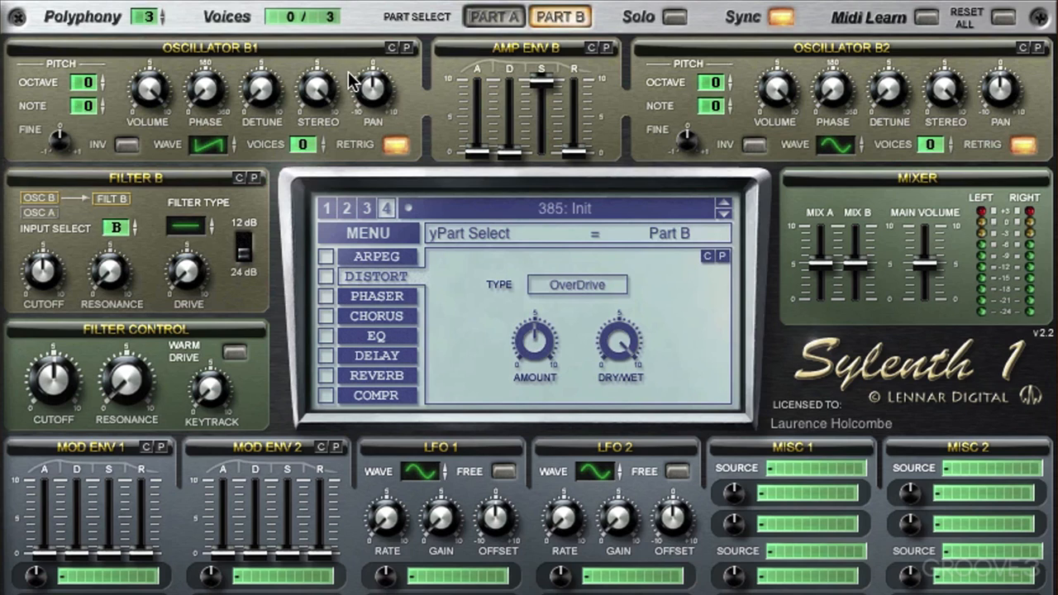
{"action": "left_click", "coordinate": [493, 18]}
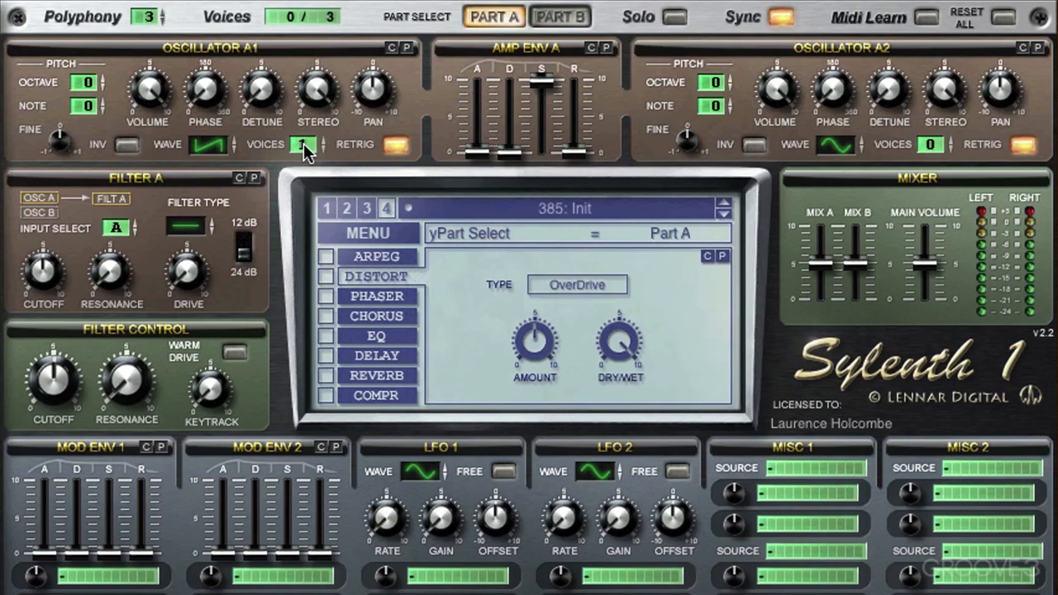
- Audition Oscillator A1's waveforms, including Sine, Triangle, TriSaw and Noise, with one voice and return the wave to Saw
{"action": "mouse_move", "coordinate": [305, 149]}
{"action": "left_mouse_down"}
{"action": "mouse_move", "coordinate": [315, 19]}
{"action": "mouse_move", "coordinate": [304, 138]}
{"action": "left_mouse_up"}
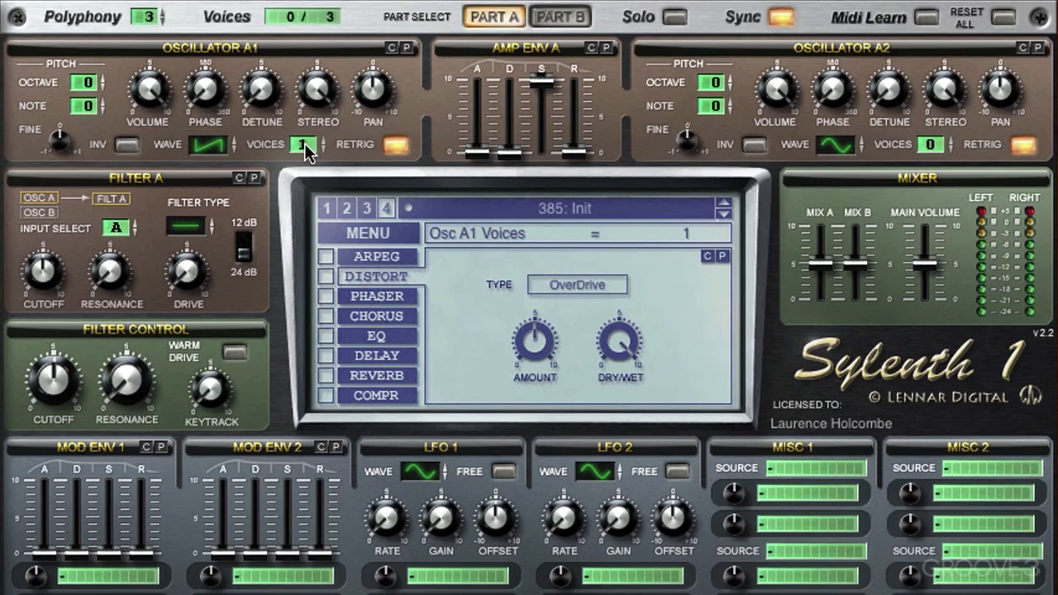
{"action": "left_click", "coordinate": [211, 147]}
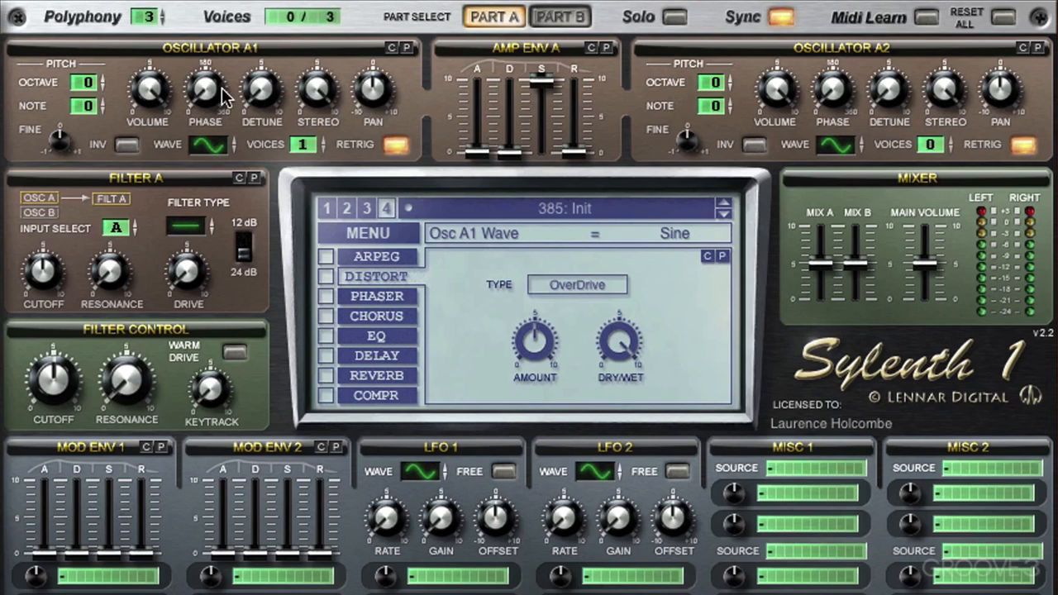
{"action": "left_click", "coordinate": [217, 145]}
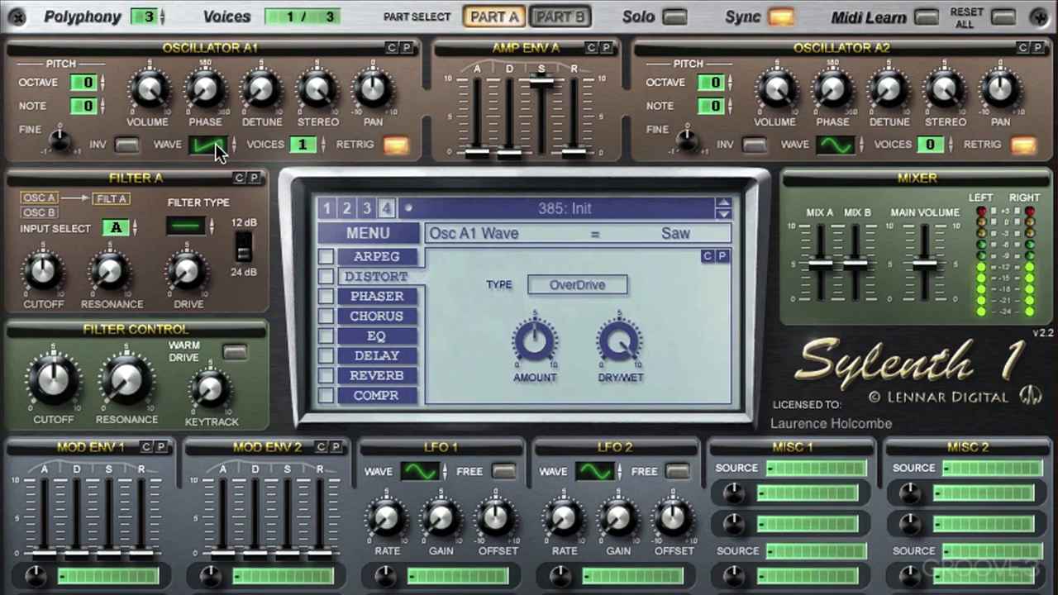
{"action": "left_click", "coordinate": [217, 145]}
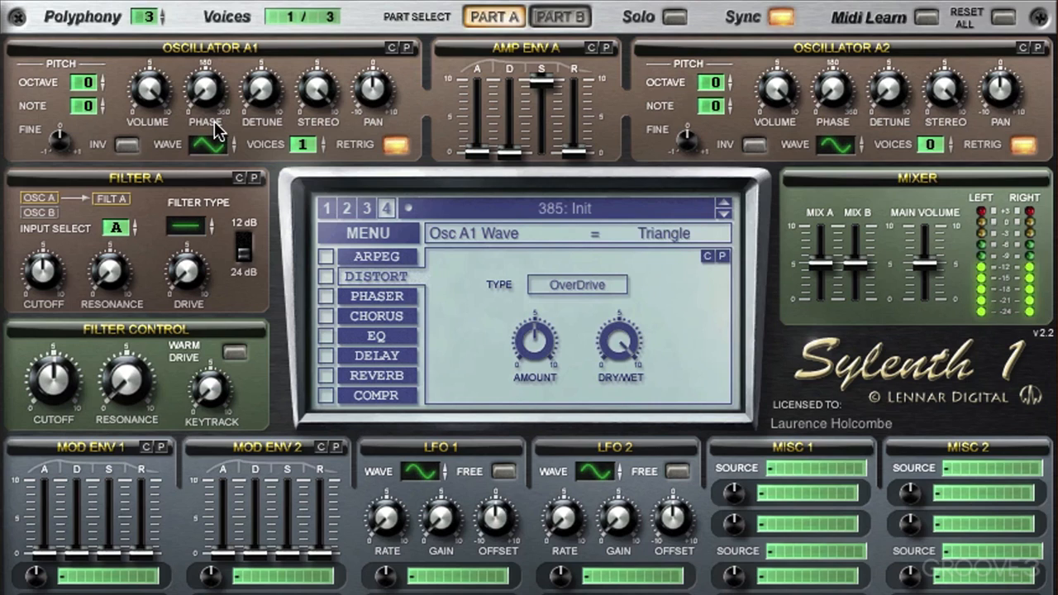
{"action": "left_click", "coordinate": [215, 143]}
{"action": "left_click", "coordinate": [215, 145]}
{"action": "left_click", "coordinate": [215, 146]}
{"action": "left_click", "coordinate": [215, 146]}
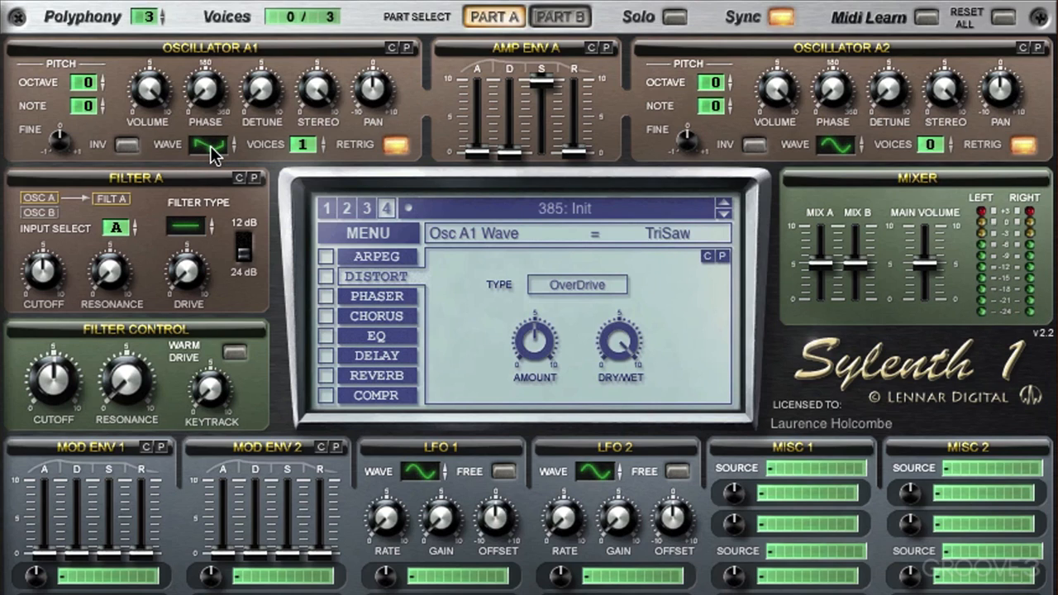
{"action": "left_click", "coordinate": [217, 147]}
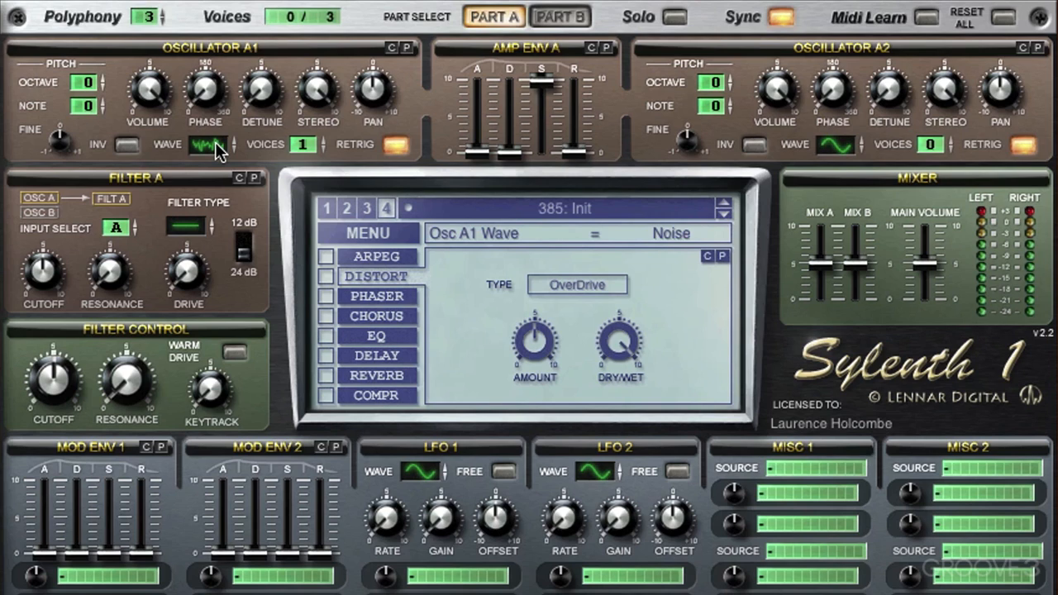
{"action": "left_click_drag", "start_coordinate": [216, 147], "coordinate": [217, 252]}
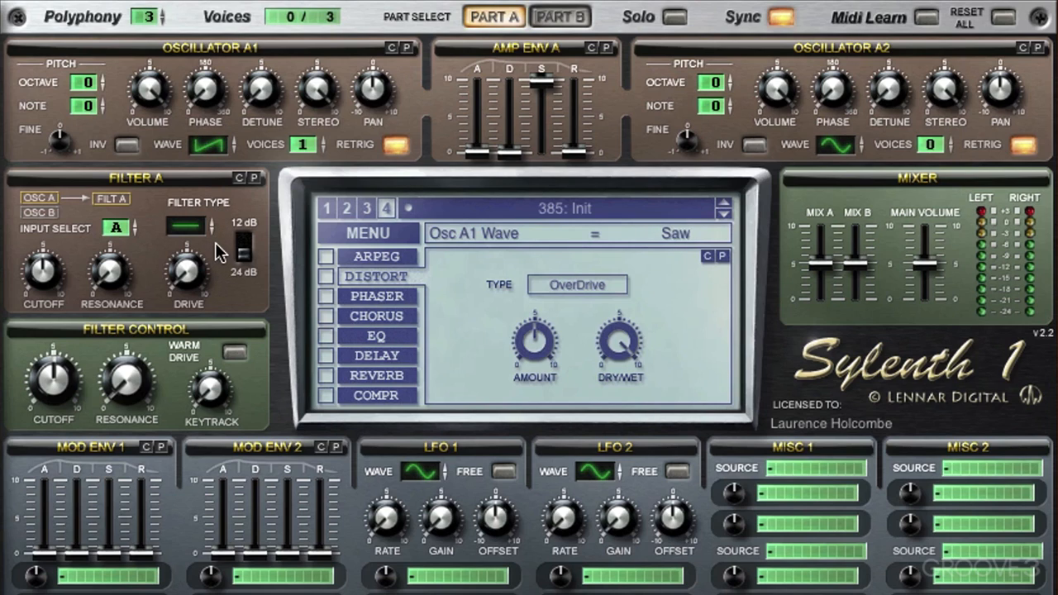
- Turn on one voice in Oscillator A2, raise its octave to +3 and set its wave to Saw
{"action": "left_click", "coordinate": [934, 146]}
{"action": "left_click_drag", "start_coordinate": [937, 147], "coordinate": [936, 132]}
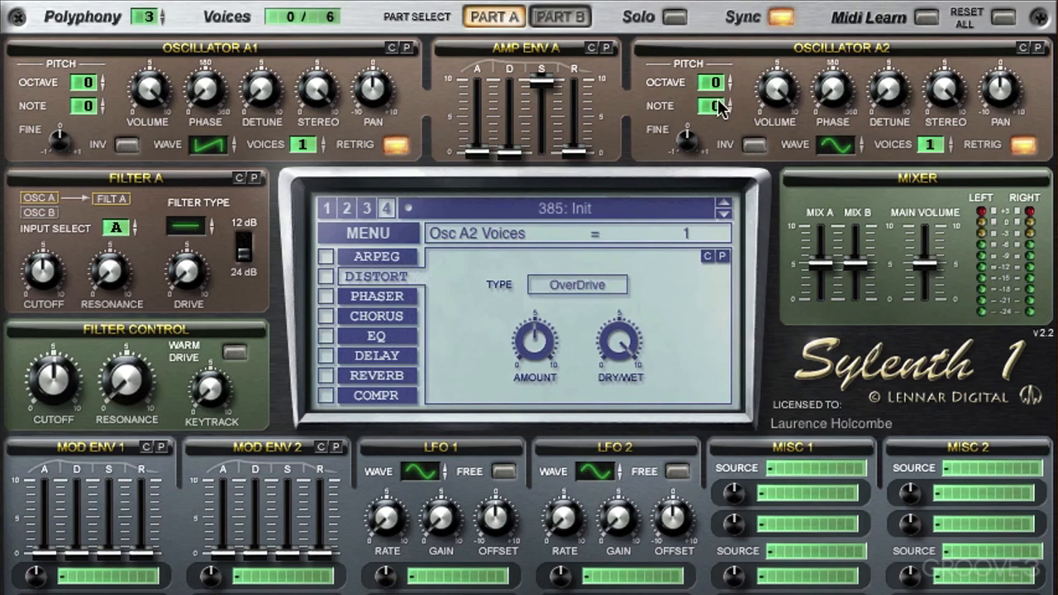
{"action": "left_click_drag", "start_coordinate": [716, 85], "coordinate": [720, 26]}
{"action": "left_click_drag", "start_coordinate": [848, 147], "coordinate": [849, 116]}
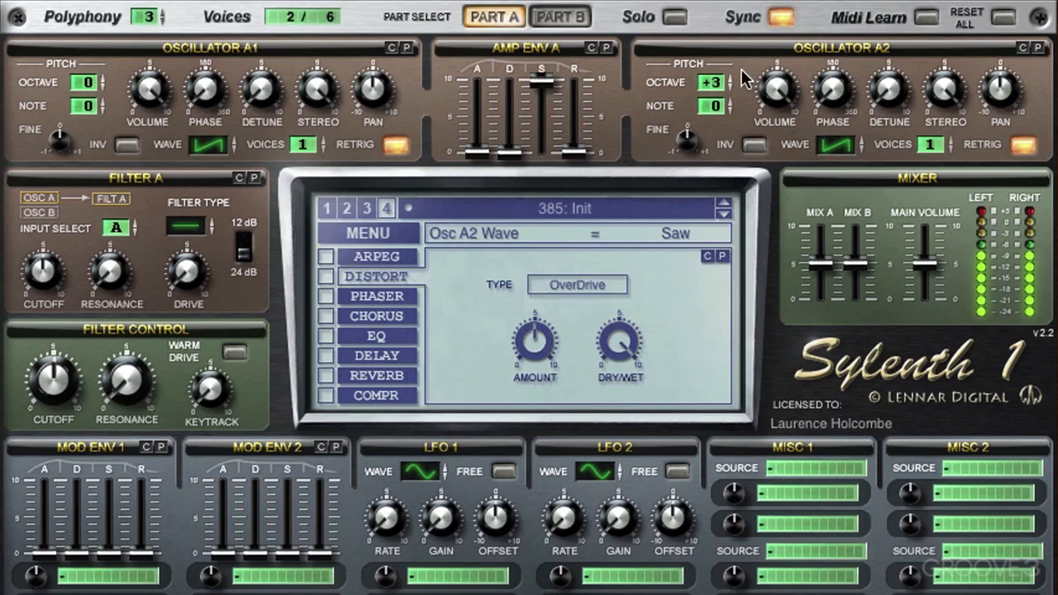
- Lower Oscillator A2's octave to +1 and on to 0, and transpose its note upward through +3
{"action": "left_click_drag", "start_coordinate": [713, 83], "coordinate": [715, 132]}
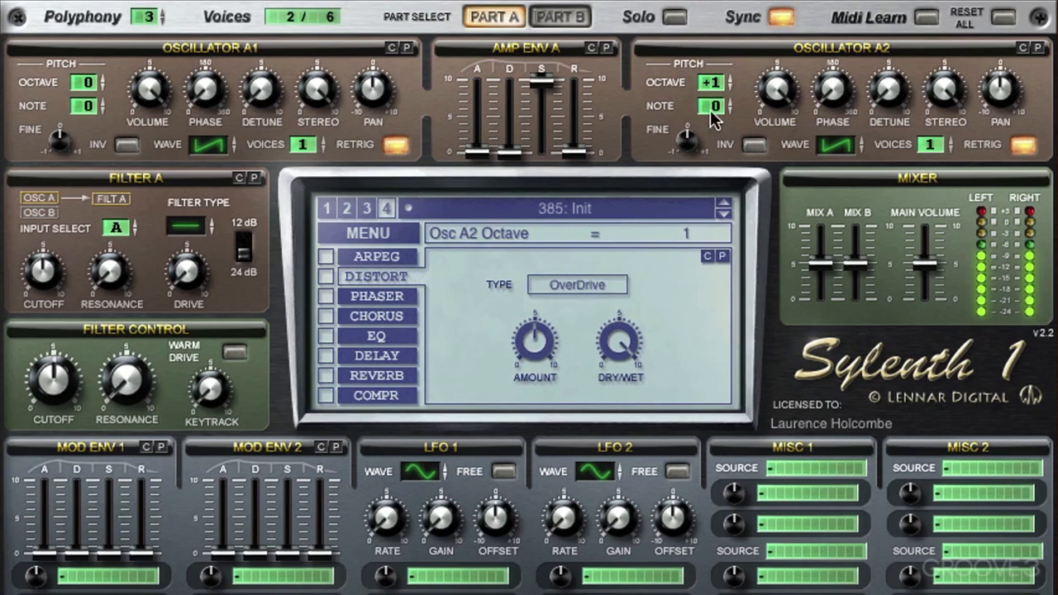
{"action": "left_click_drag", "start_coordinate": [712, 91], "coordinate": [714, 99]}
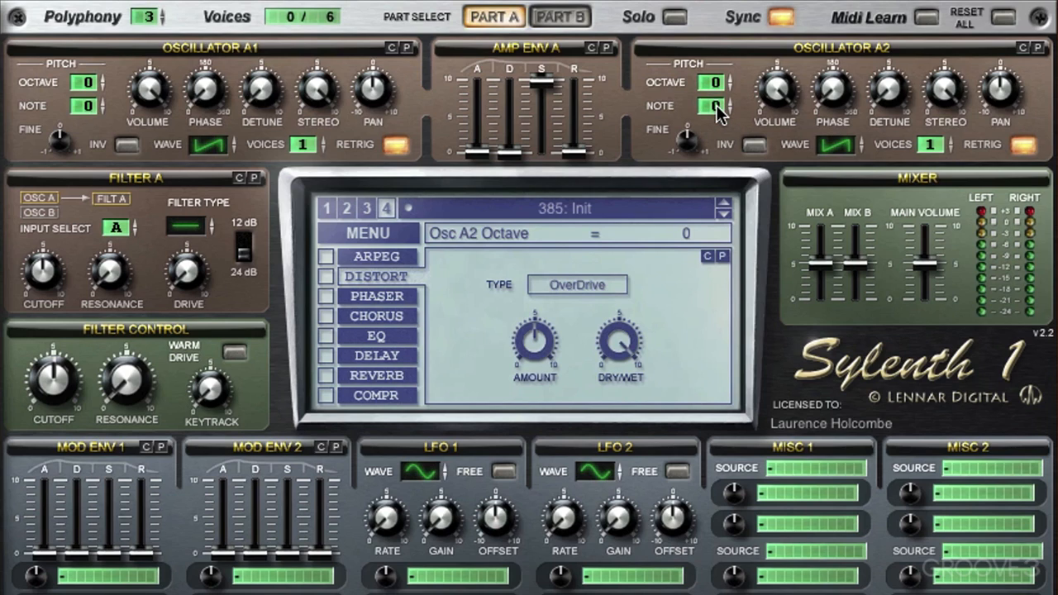
{"action": "left_click_drag", "start_coordinate": [718, 112], "coordinate": [719, 89]}
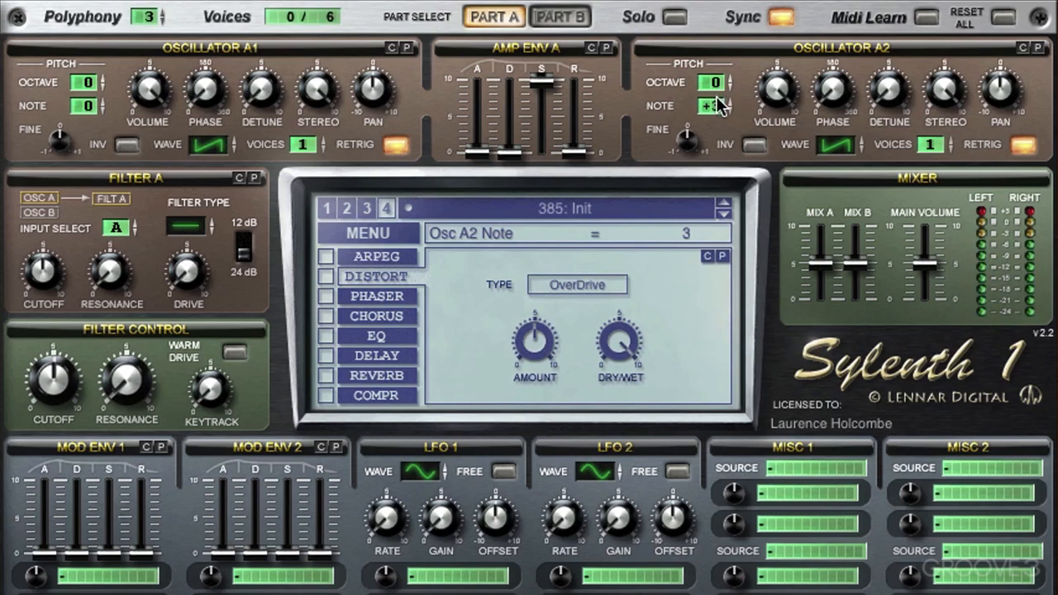
{"action": "left_click_drag", "start_coordinate": [722, 108], "coordinate": [722, 76]}
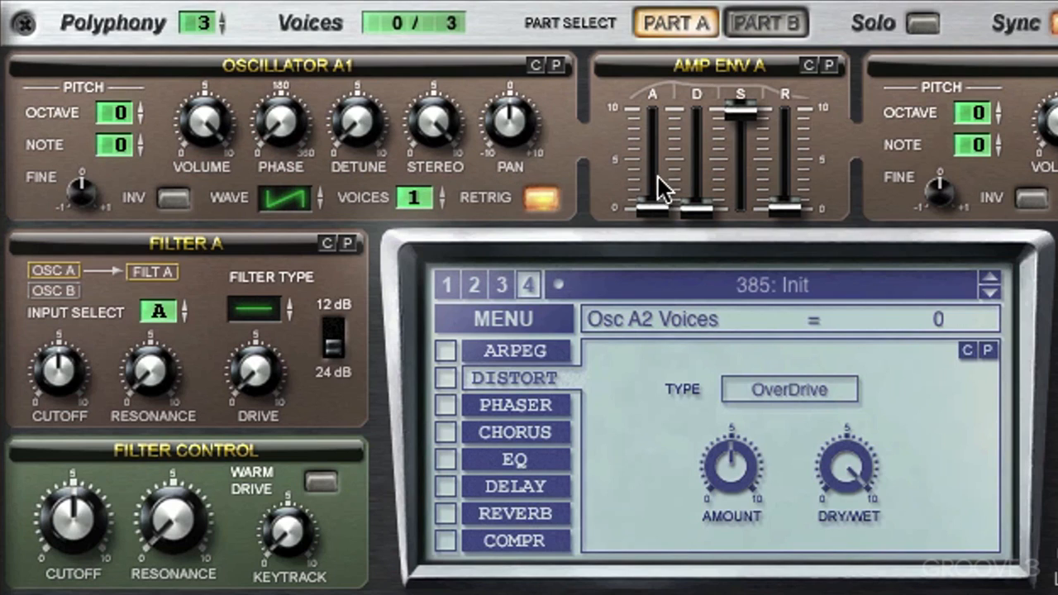
- Give Oscillator A1 8 voices with 4.71 detune, and compare its stereo spread at 0 and 10
{"action": "left_click_drag", "start_coordinate": [420, 199], "coordinate": [417, 31]}
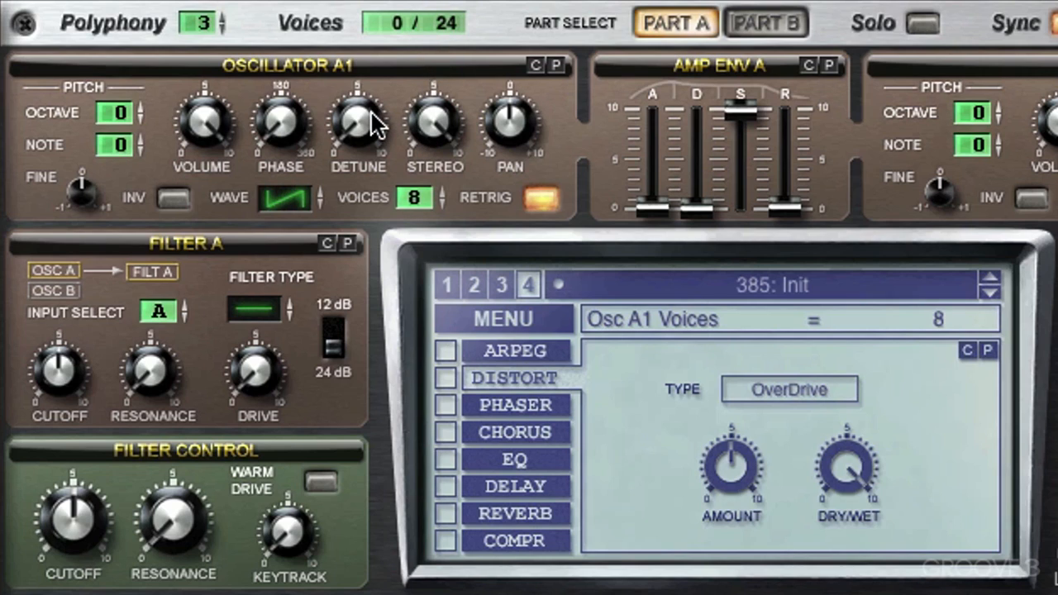
{"action": "left_click_drag", "start_coordinate": [372, 116], "coordinate": [372, 2]}
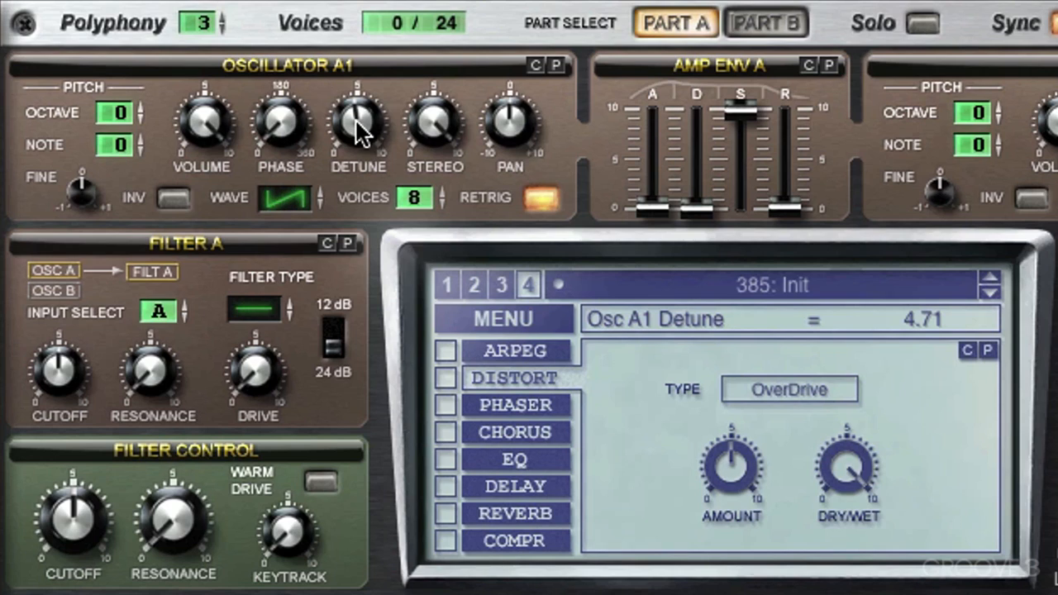
{"action": "left_click", "coordinate": [441, 123]}
{"action": "left_click_drag", "start_coordinate": [440, 132], "coordinate": [424, 207]}
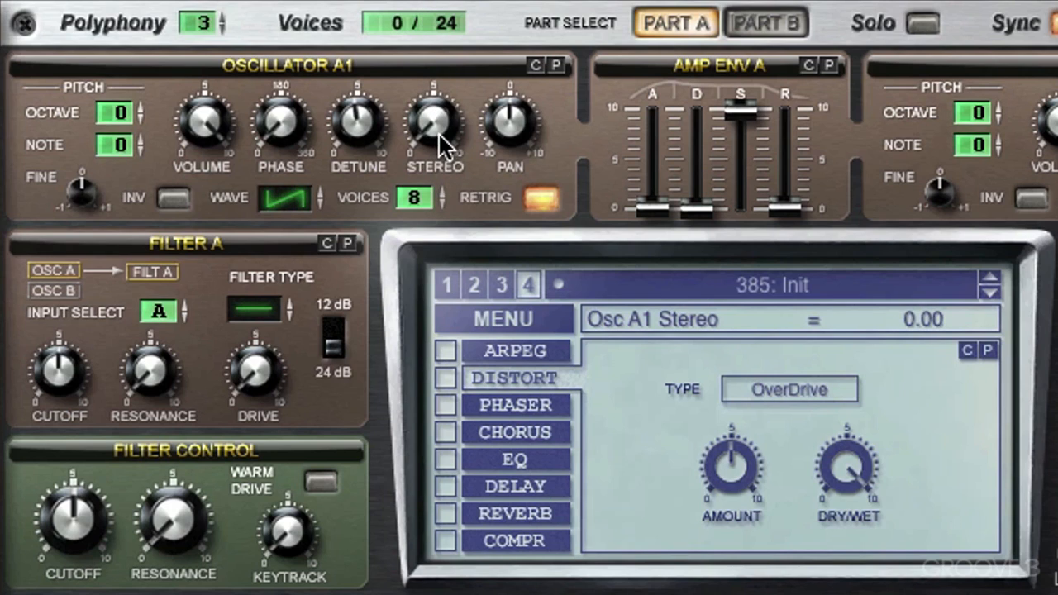
{"action": "left_click_drag", "start_coordinate": [439, 131], "coordinate": [447, 0]}
{"action": "left_click_drag", "start_coordinate": [428, 125], "coordinate": [432, 1]}
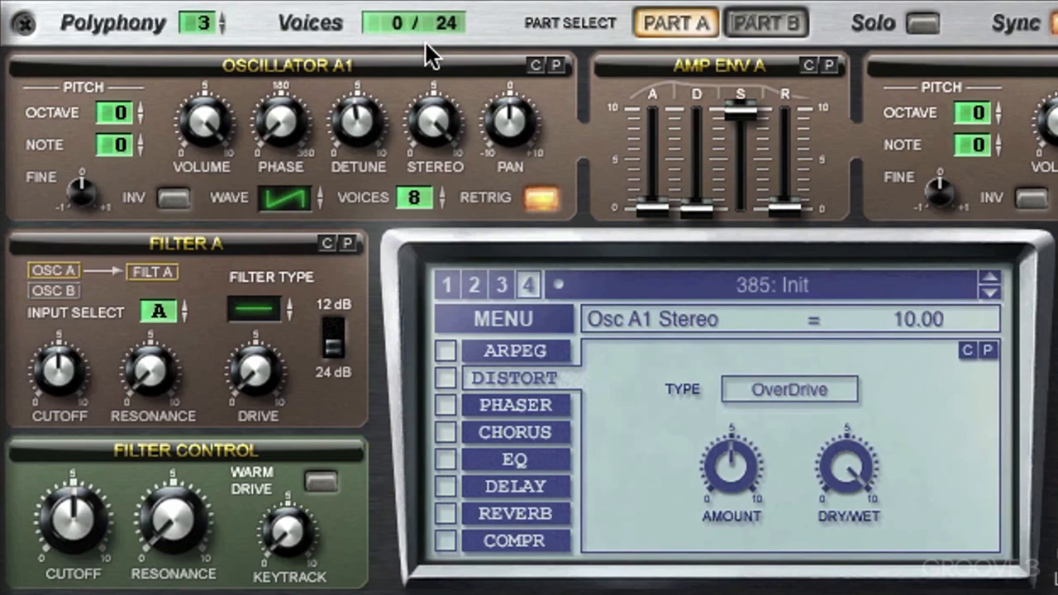
- Initialize the preset, try Oscillator A1's pan at 10 and reset the pan to its default
{"action": "left_click", "coordinate": [505, 318]}
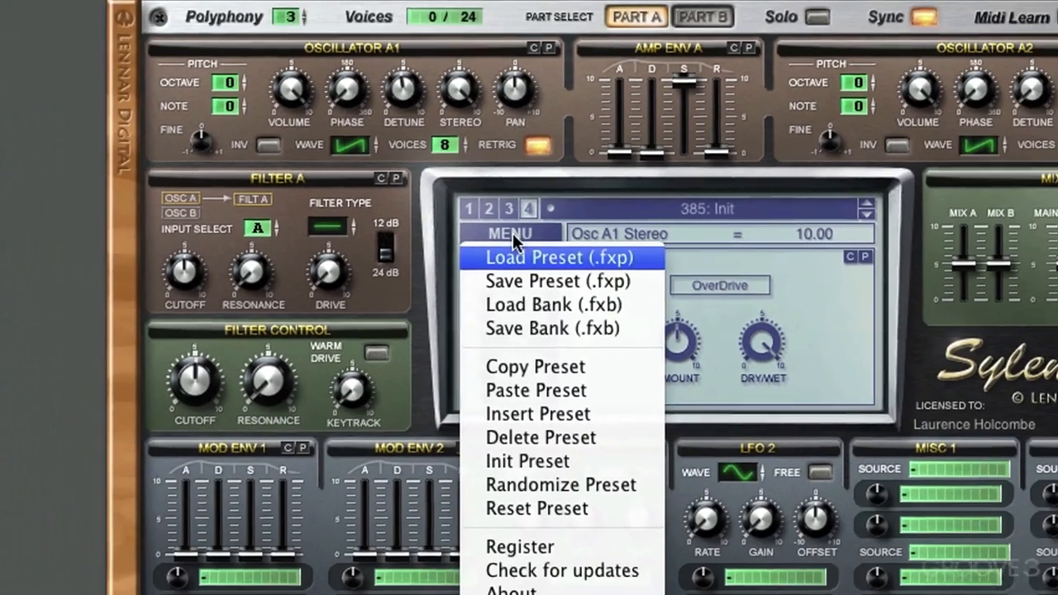
{"action": "left_click", "coordinate": [537, 445]}
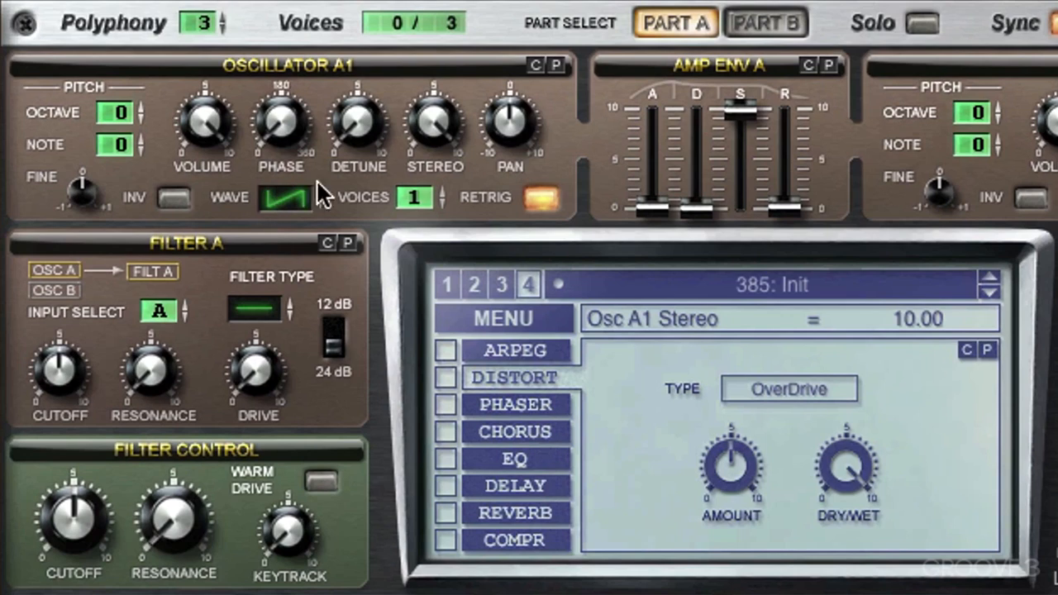
{"action": "left_click_drag", "start_coordinate": [507, 137], "coordinate": [406, 29]}
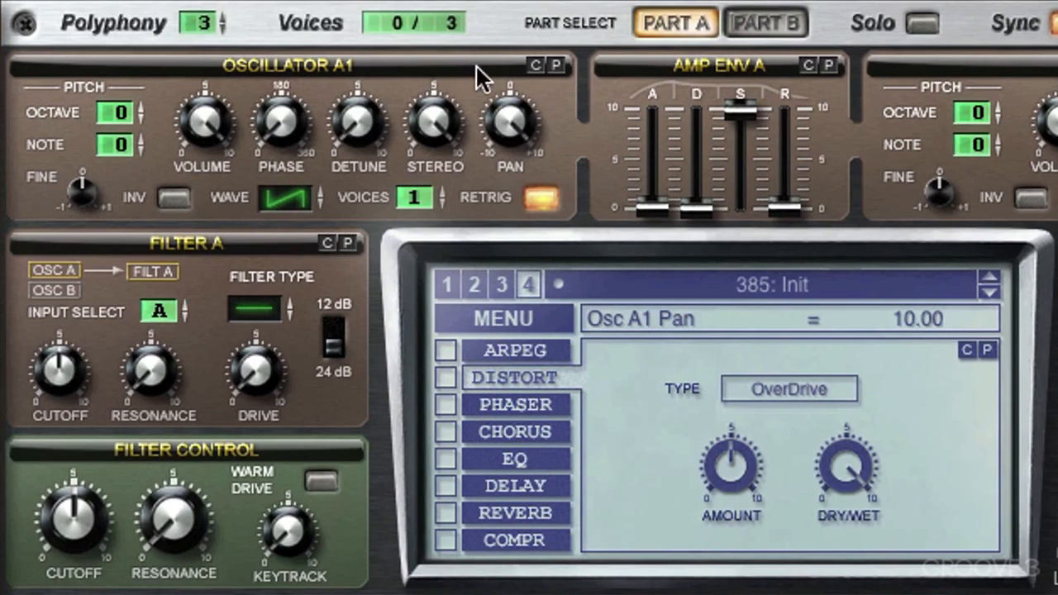
{"action": "left_click_drag", "start_coordinate": [493, 572], "coordinate": [454, 237]}
{"action": "left_click", "coordinate": [509, 132], "text": "super"}
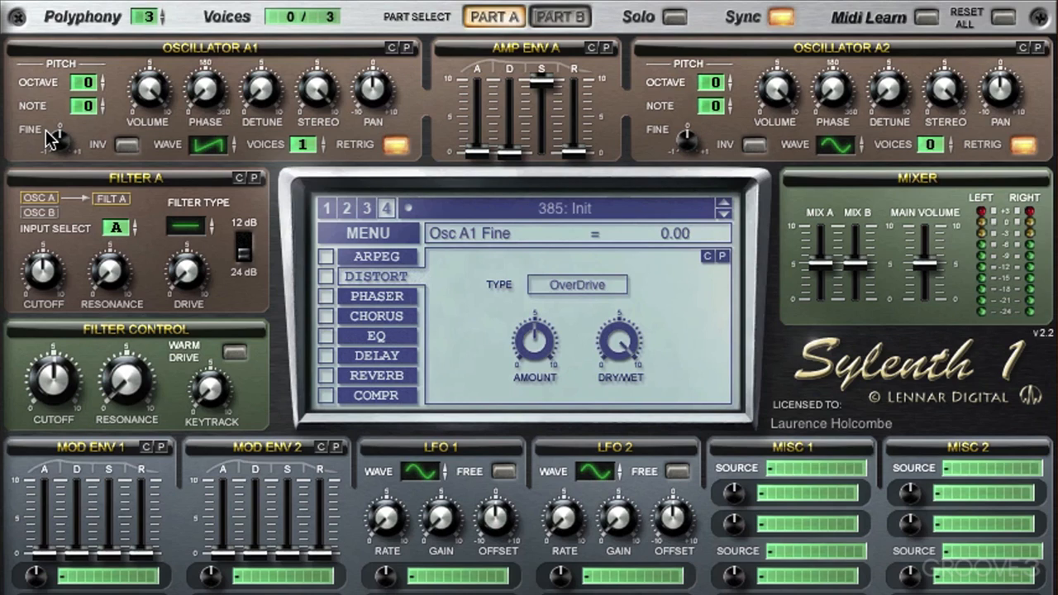
- Set Oscillator A2 to one Saw voice, and fine-tune Oscillator A1 slightly down and A2 up to 0.15
{"action": "left_click", "coordinate": [949, 140]}
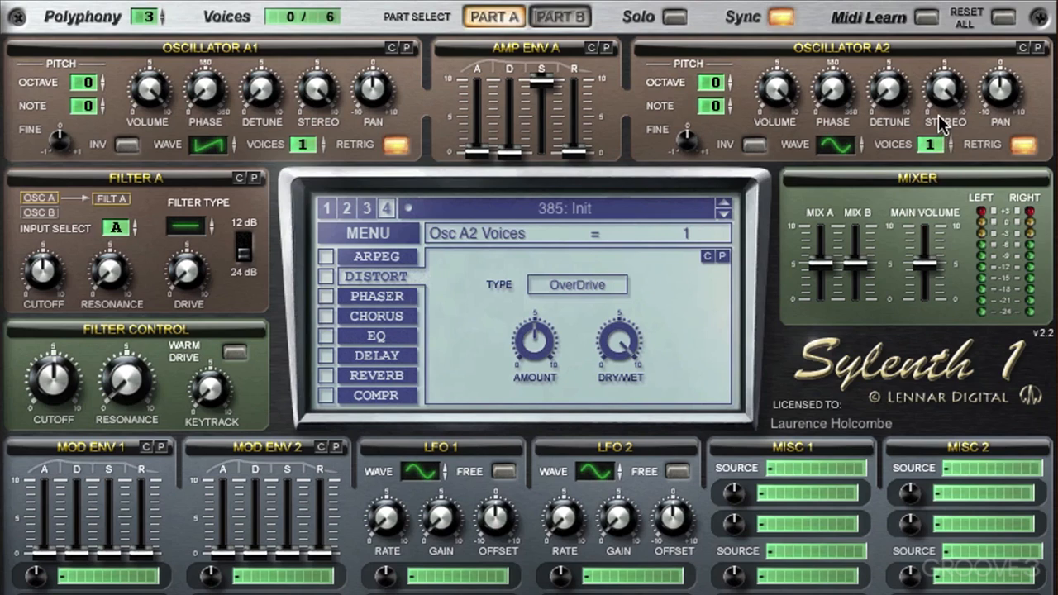
{"action": "left_click", "coordinate": [851, 142]}
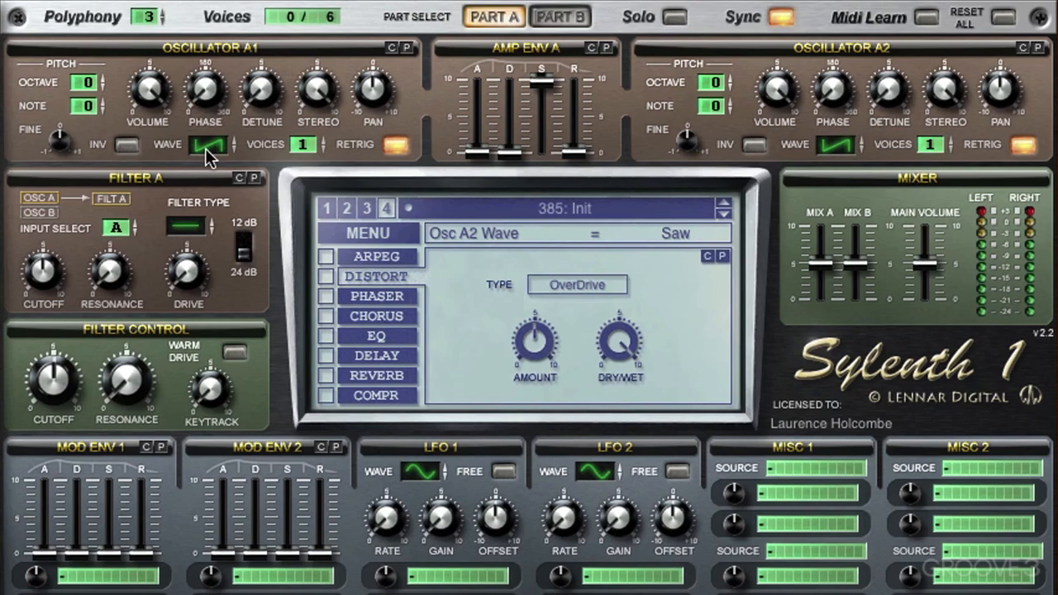
{"action": "left_click_drag", "start_coordinate": [60, 152], "coordinate": [57, 172]}
{"action": "left_click_drag", "start_coordinate": [682, 144], "coordinate": [683, 132]}
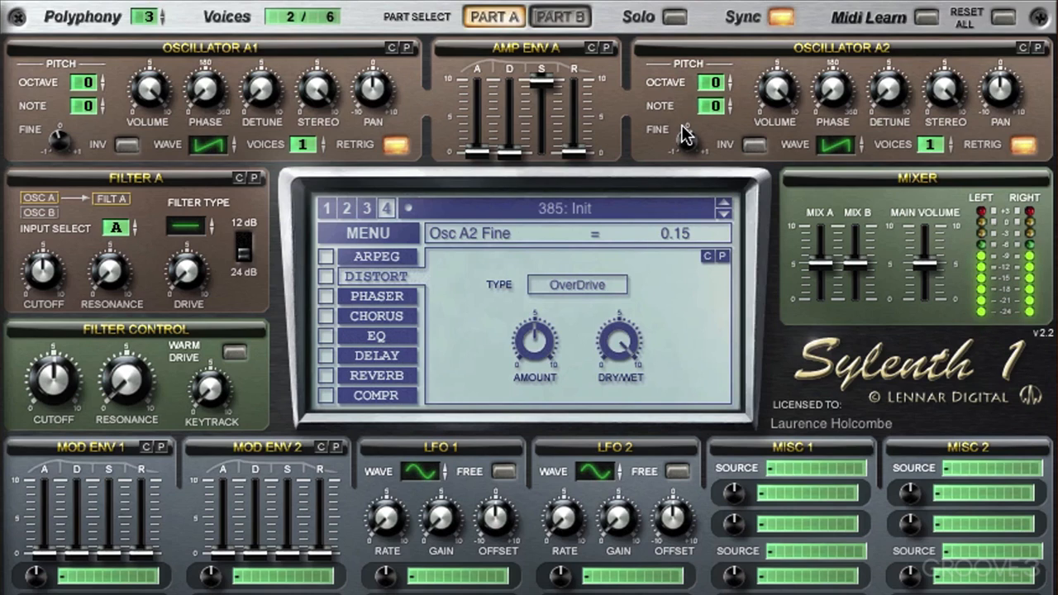
- Reset the fine tuning of both Part A oscillators to 0, and retune A1 downward and A2 up to 0.19
{"action": "left_click", "coordinate": [64, 141]}
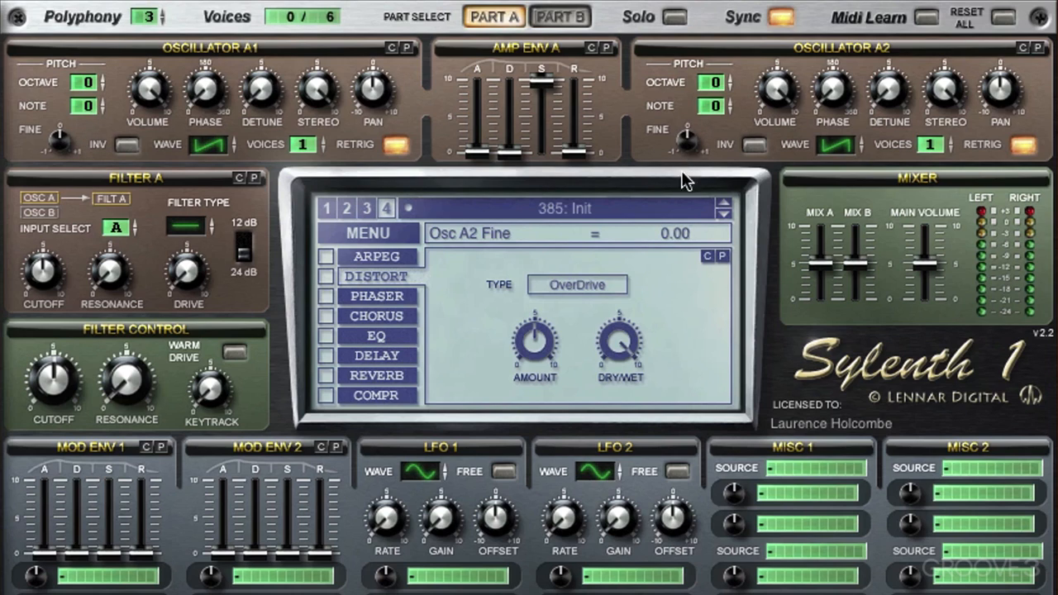
{"action": "left_click_drag", "start_coordinate": [59, 139], "coordinate": [62, 172]}
{"action": "left_click_drag", "start_coordinate": [686, 145], "coordinate": [683, 116]}
- Initialize the preset and sweep Oscillator A1's phase, leaving it at 0 degrees
{"action": "left_click", "coordinate": [383, 233]}
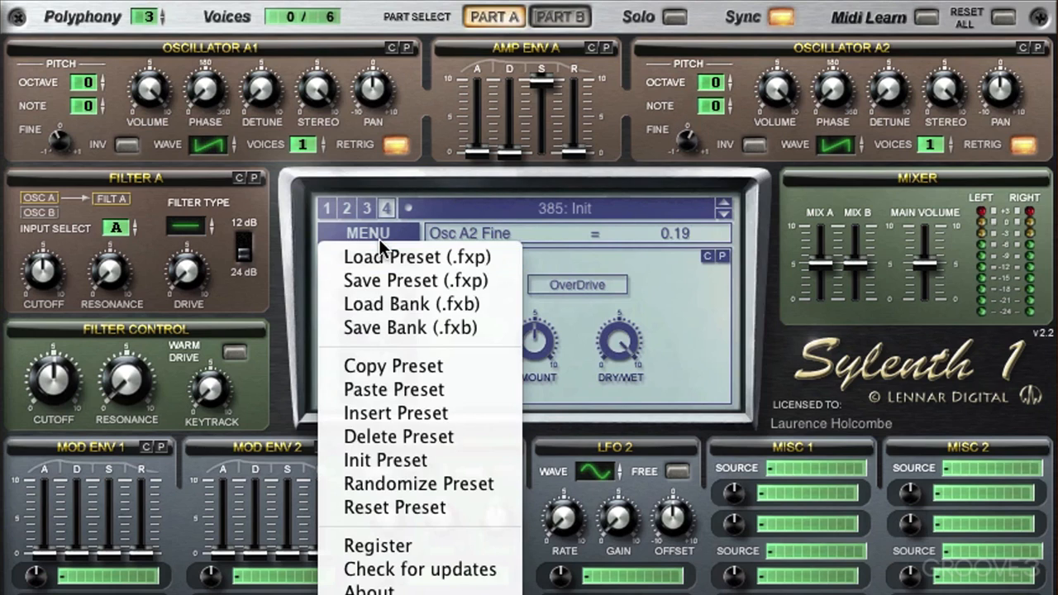
{"action": "left_click", "coordinate": [389, 456]}
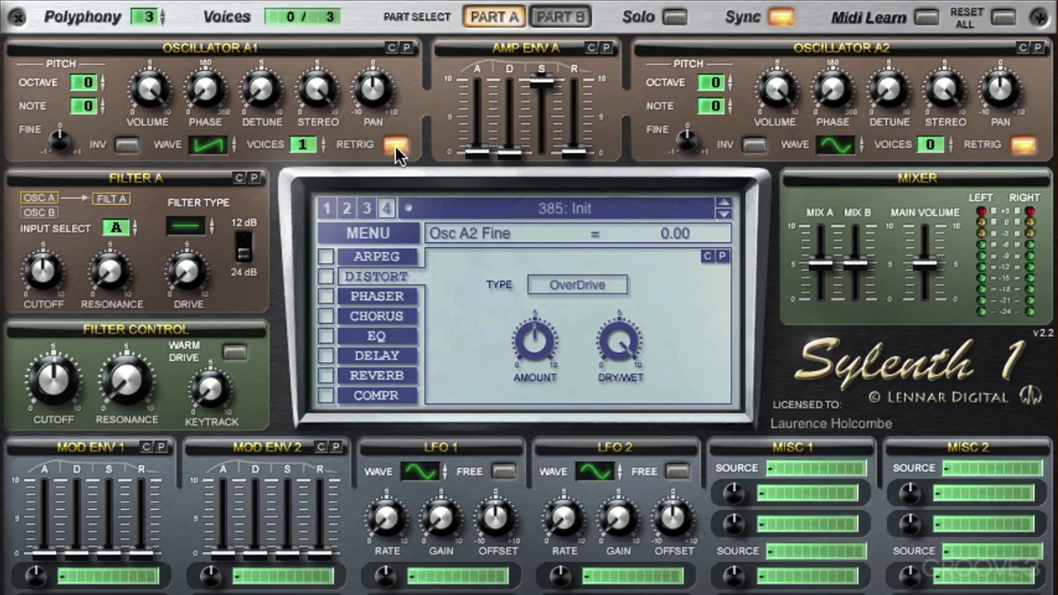
{"action": "left_click_drag", "start_coordinate": [225, 85], "coordinate": [207, 137]}
{"action": "left_click_drag", "start_coordinate": [207, 93], "coordinate": [217, 420]}
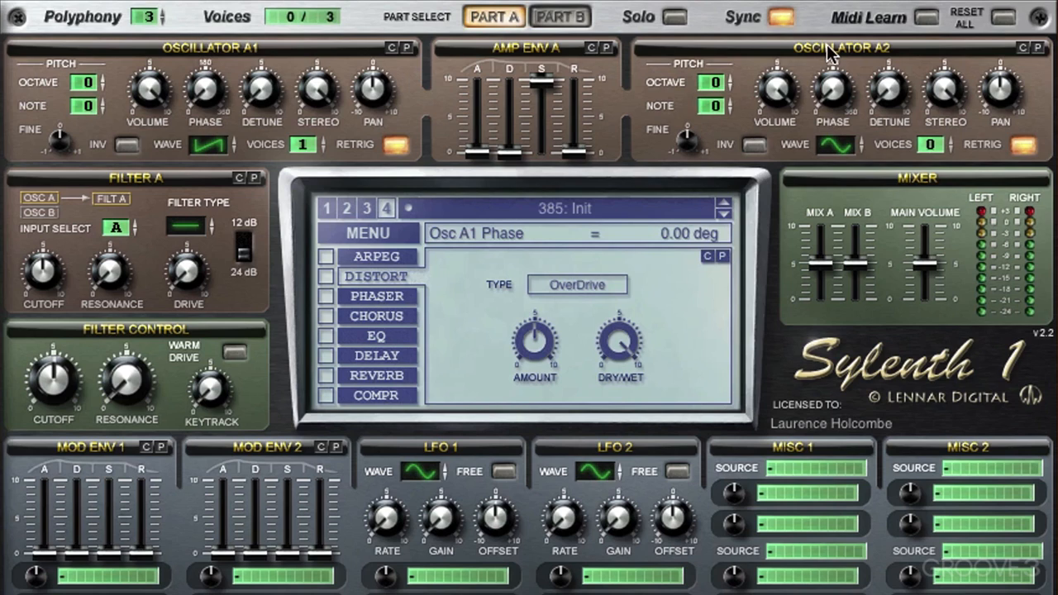
- Set Oscillator A2 to one Saw voice with a 202.29-degree phase, and change Oscillator A1's wave to Pulse
{"action": "left_click_drag", "start_coordinate": [936, 145], "coordinate": [940, 124]}
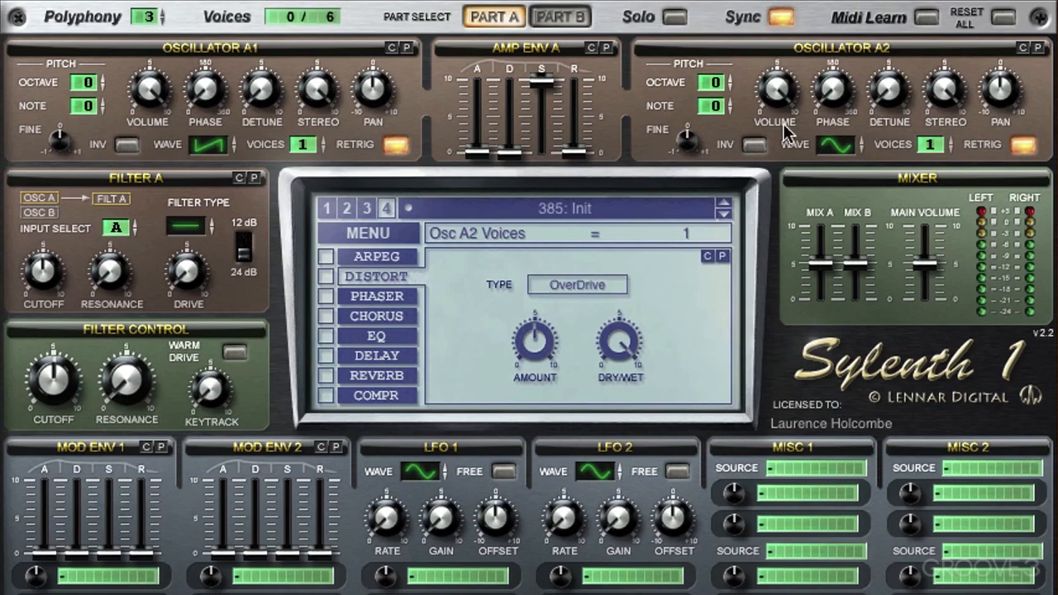
{"action": "left_click_drag", "start_coordinate": [837, 146], "coordinate": [843, 128]}
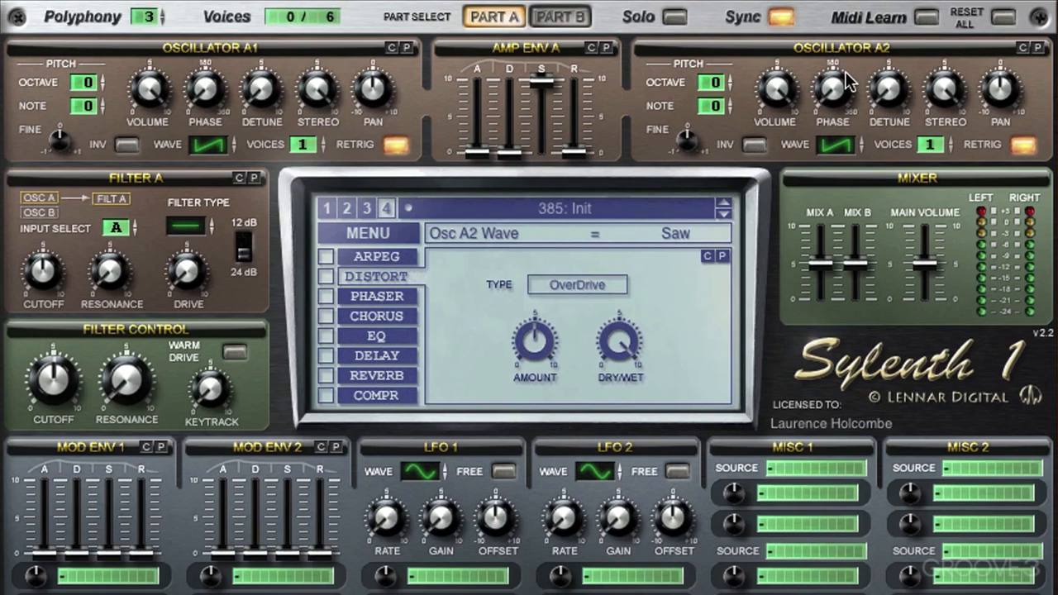
{"action": "left_click_drag", "start_coordinate": [845, 71], "coordinate": [827, 0]}
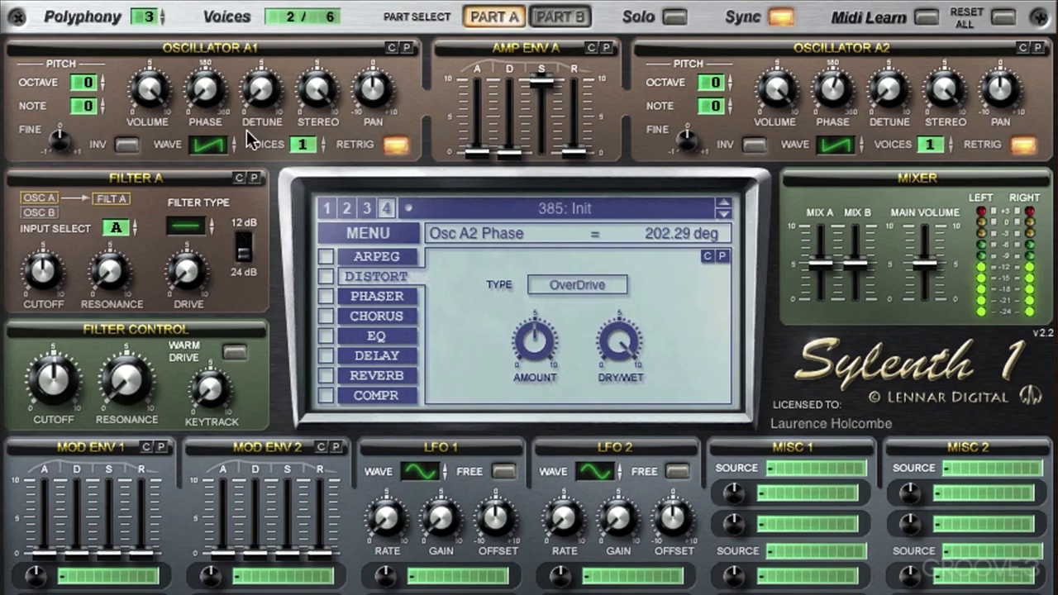
{"action": "left_click", "coordinate": [210, 137]}
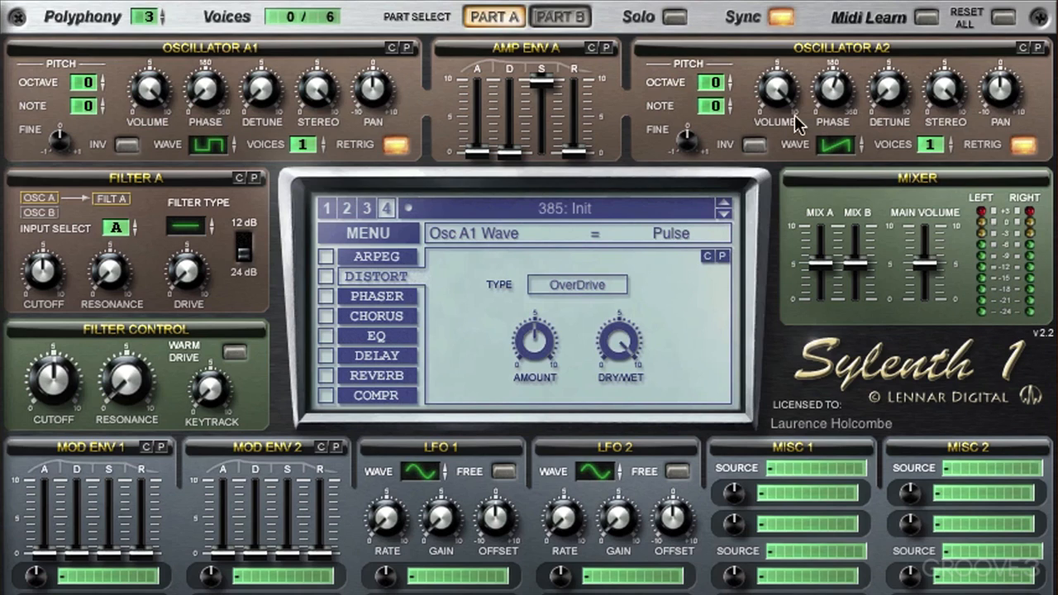
- Change Oscillator A2's wave to Pulse and sweep its phase, leaving it at 104.57 degrees
{"action": "left_click", "coordinate": [840, 141]}
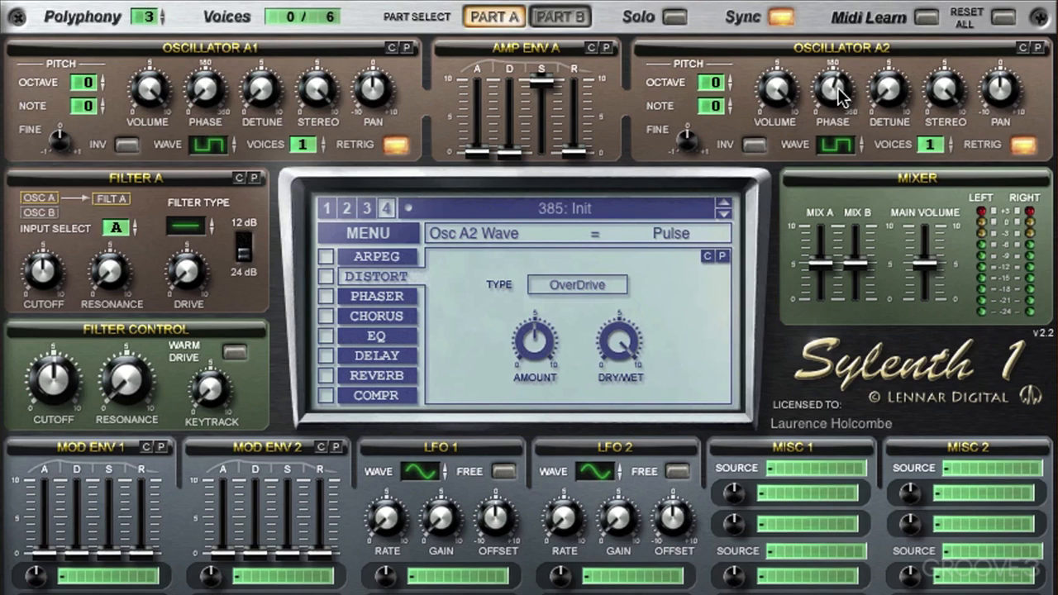
{"action": "left_click_drag", "start_coordinate": [840, 92], "coordinate": [822, 140]}
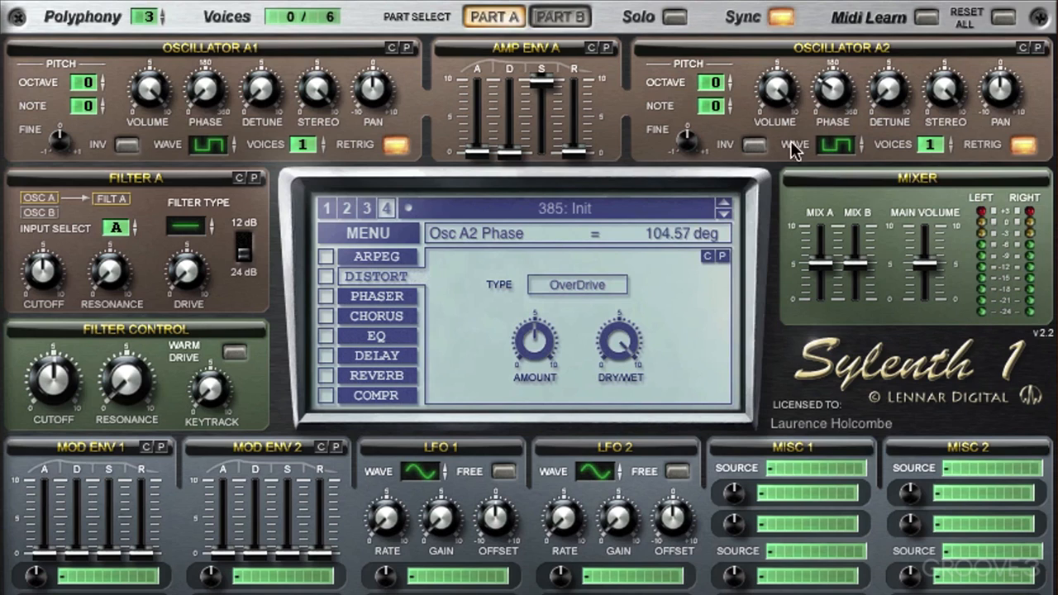
- Initialize the preset and set Oscillator A2 to one inverted Saw voice with a 164.57-degree phase
{"action": "left_click", "coordinate": [358, 234]}
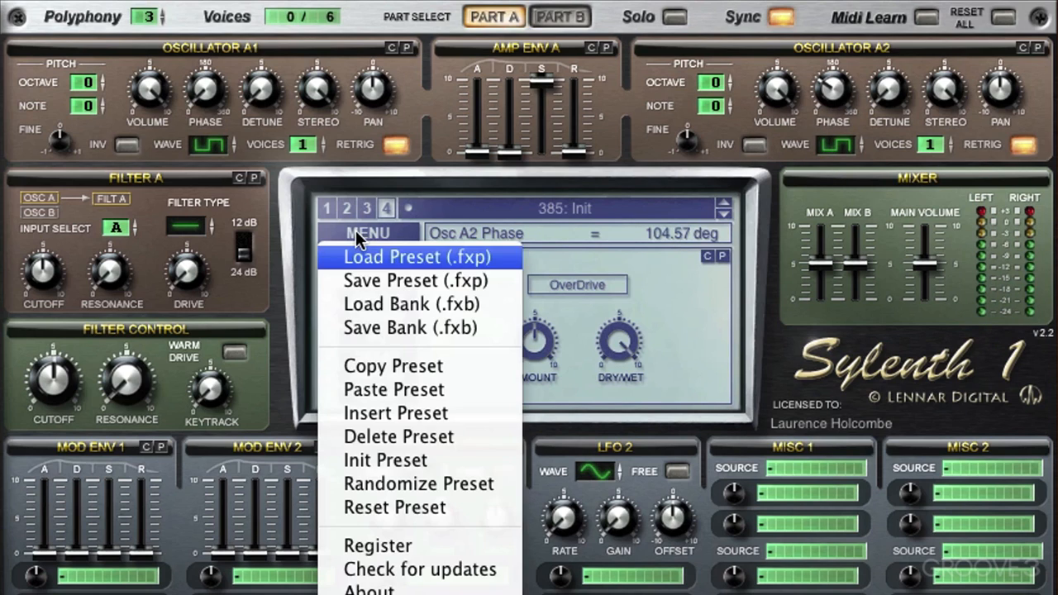
{"action": "left_click", "coordinate": [364, 461]}
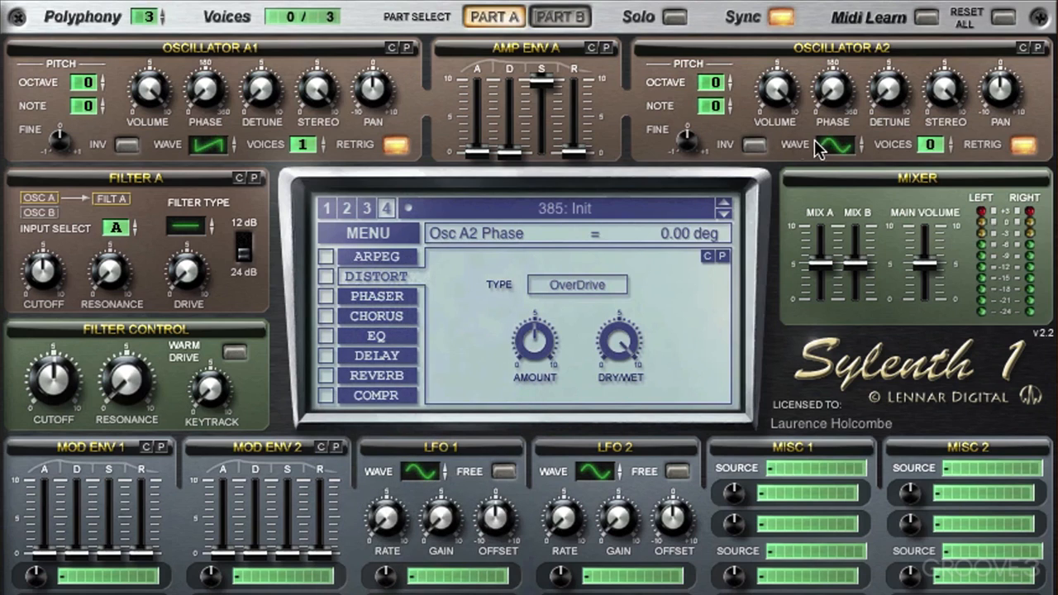
{"action": "left_click", "coordinate": [853, 138]}
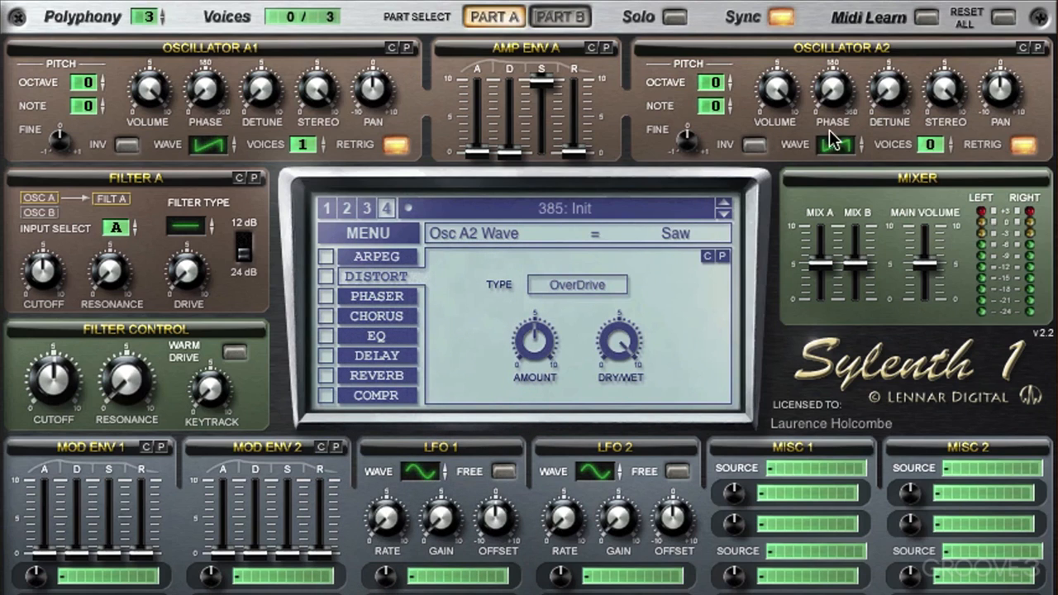
{"action": "left_click", "coordinate": [754, 145]}
{"action": "left_click", "coordinate": [950, 140]}
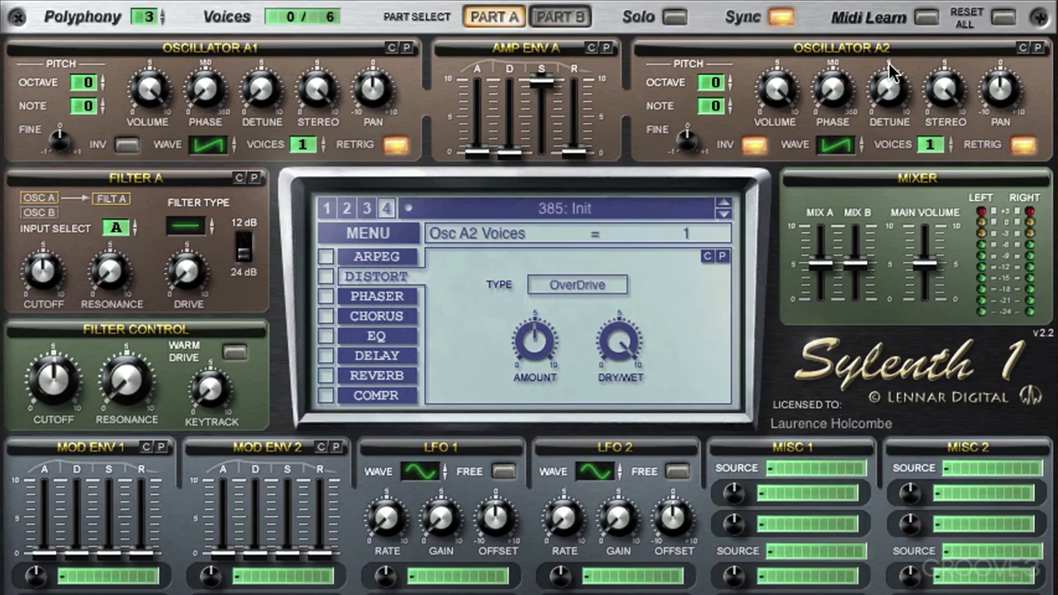
{"action": "left_click_drag", "start_coordinate": [834, 99], "coordinate": [836, 104]}
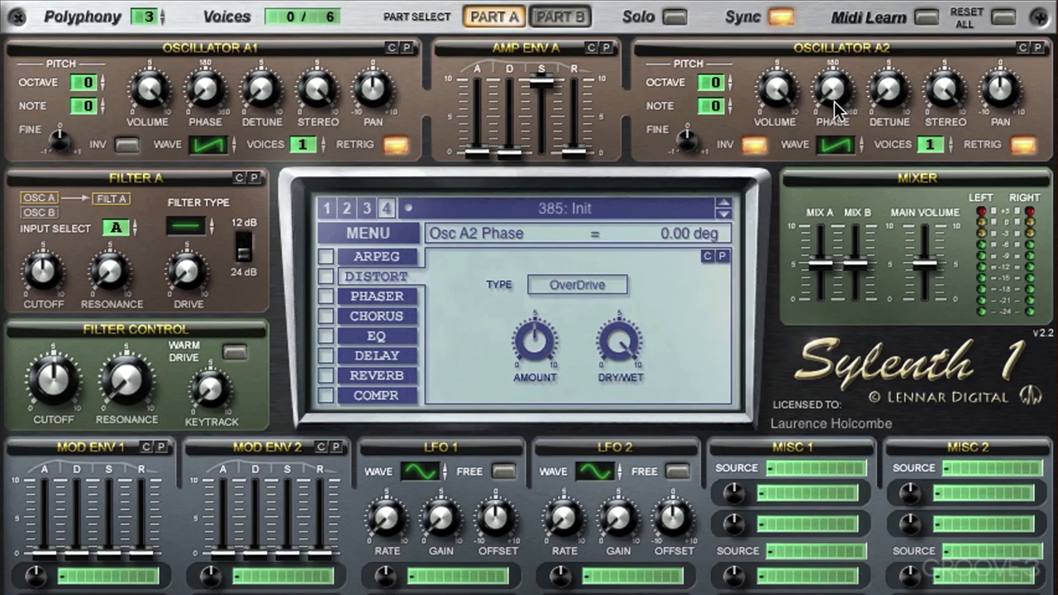
{"action": "mouse_move", "coordinate": [840, 99]}
{"action": "left_mouse_down"}
{"action": "mouse_move", "coordinate": [845, 4]}
{"action": "mouse_move", "coordinate": [813, 2]}
{"action": "mouse_move", "coordinate": [821, 124]}
{"action": "mouse_move", "coordinate": [821, 2]}
{"action": "mouse_move", "coordinate": [815, 114]}
{"action": "mouse_move", "coordinate": [821, 2]}
{"action": "mouse_move", "coordinate": [838, 117]}
{"action": "left_mouse_up"}
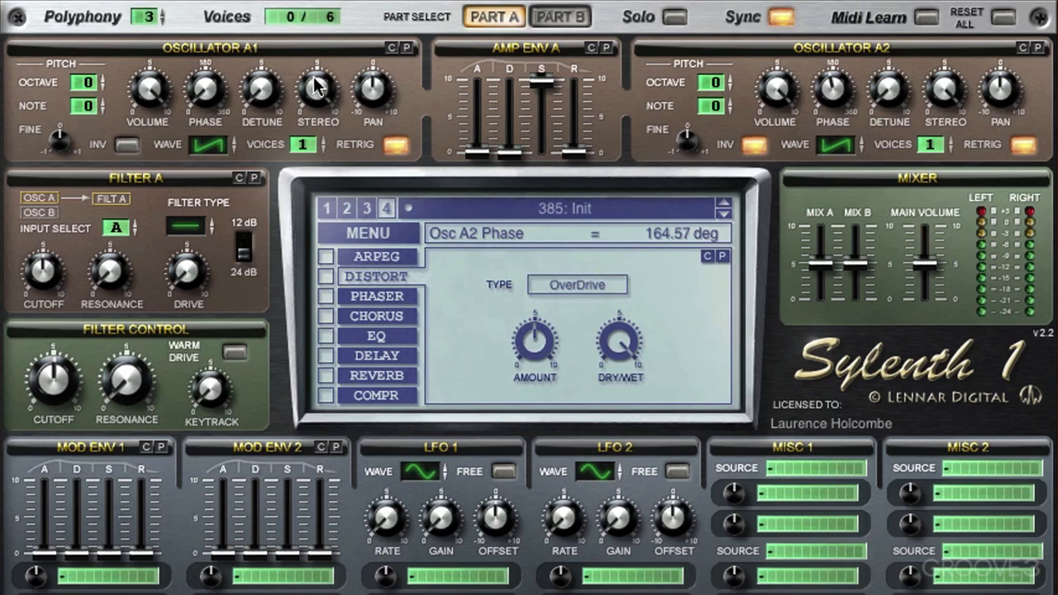
- Initialize the preset and set Oscillator A1 to six voices with its detune raised to about mid-range
{"action": "left_click", "coordinate": [388, 234]}
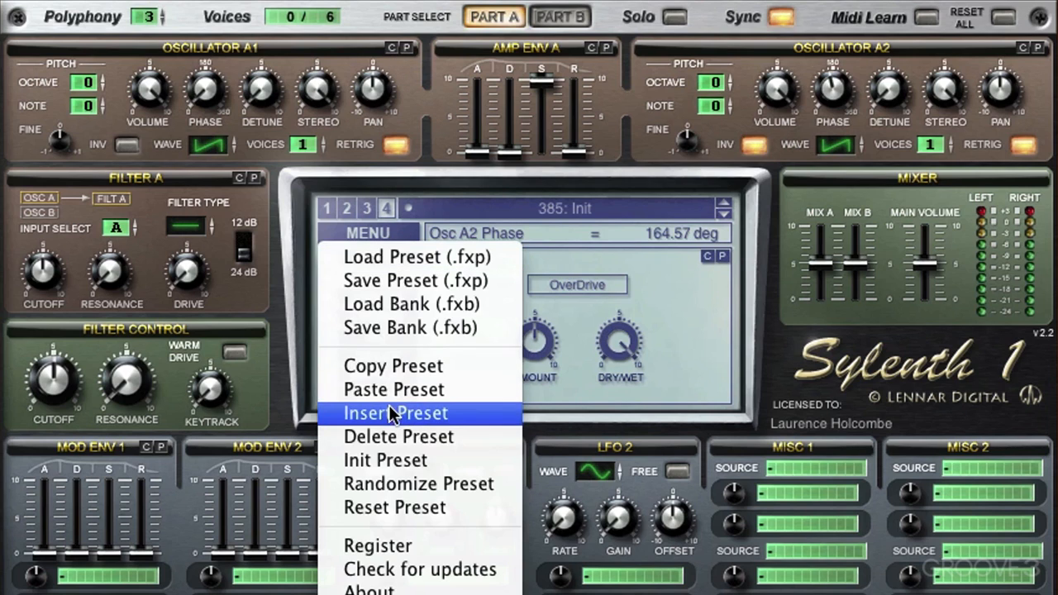
{"action": "left_click", "coordinate": [388, 460]}
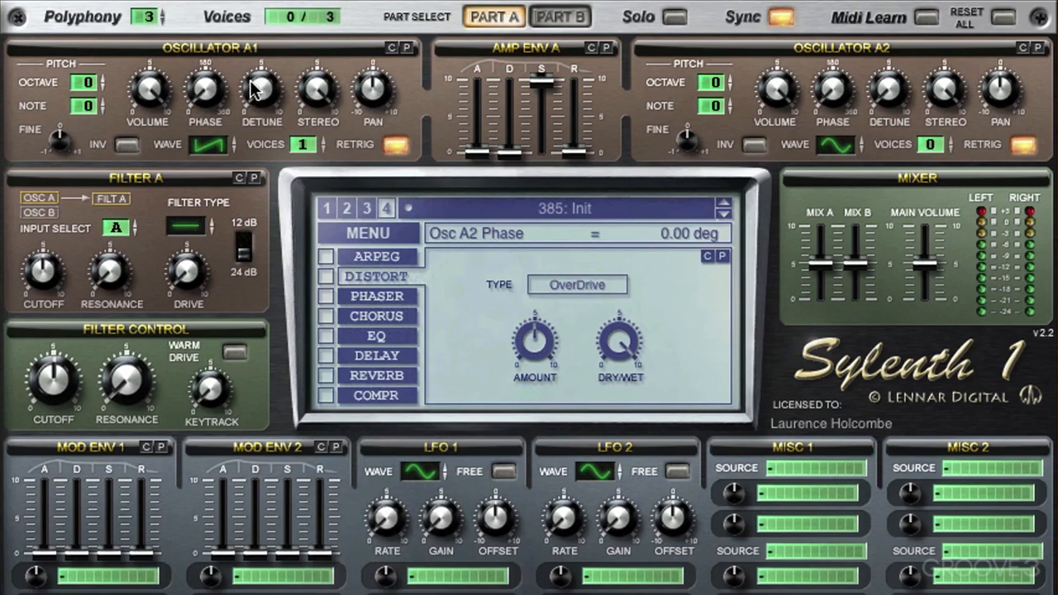
{"action": "left_click_drag", "start_coordinate": [269, 103], "coordinate": [280, 95]}
{"action": "left_click_drag", "start_coordinate": [304, 144], "coordinate": [306, 60]}
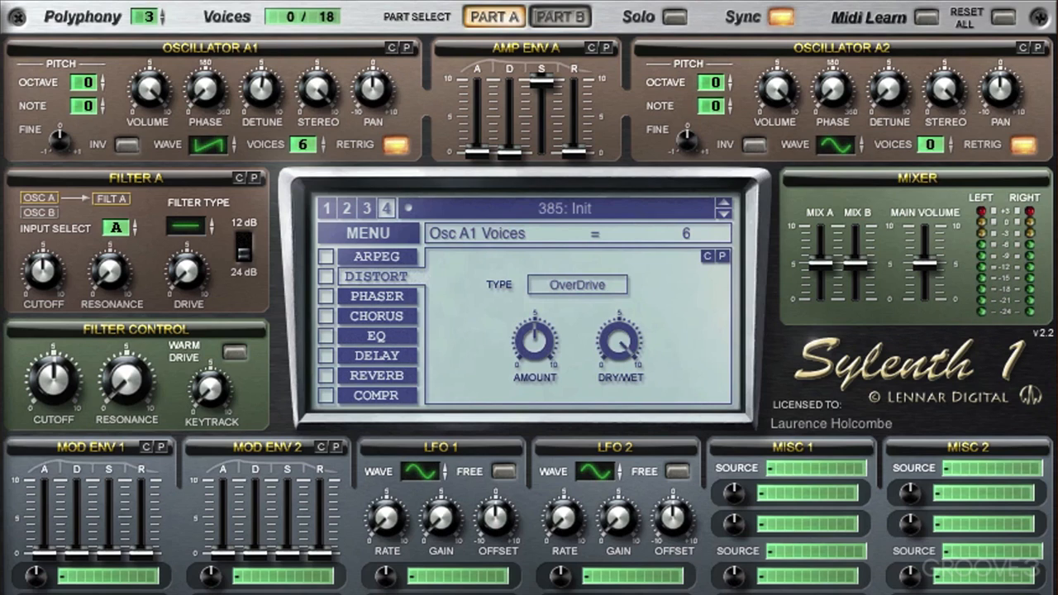
- Copy Oscillator A1's settings to Oscillator A2 and change A2's wave to Pulse
{"action": "left_click", "coordinate": [1037, 48]}
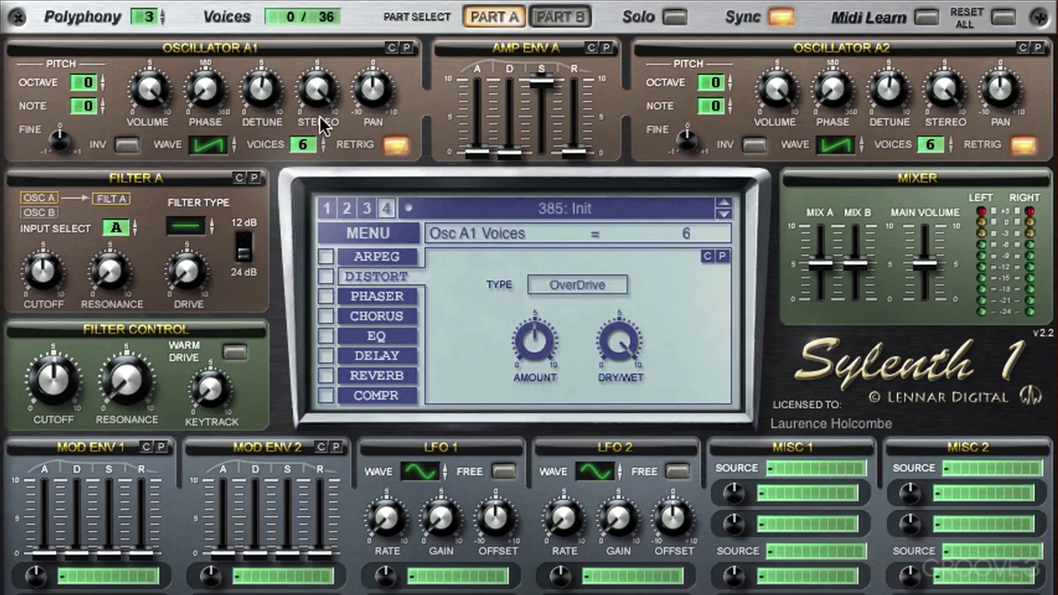
{"action": "left_click", "coordinate": [840, 146]}
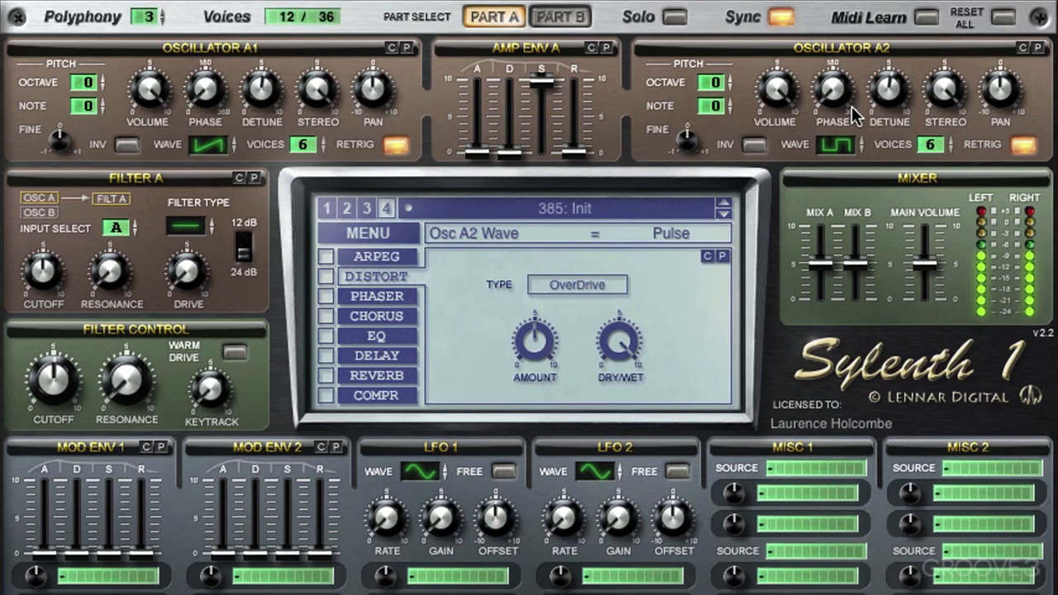